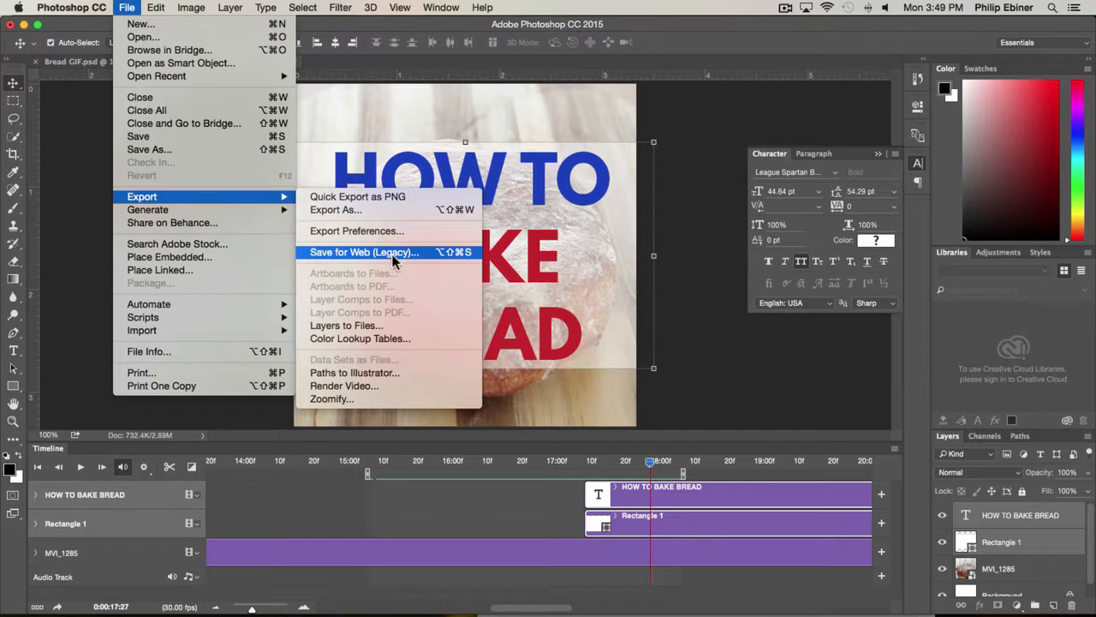
pyautogui.click(396, 259)
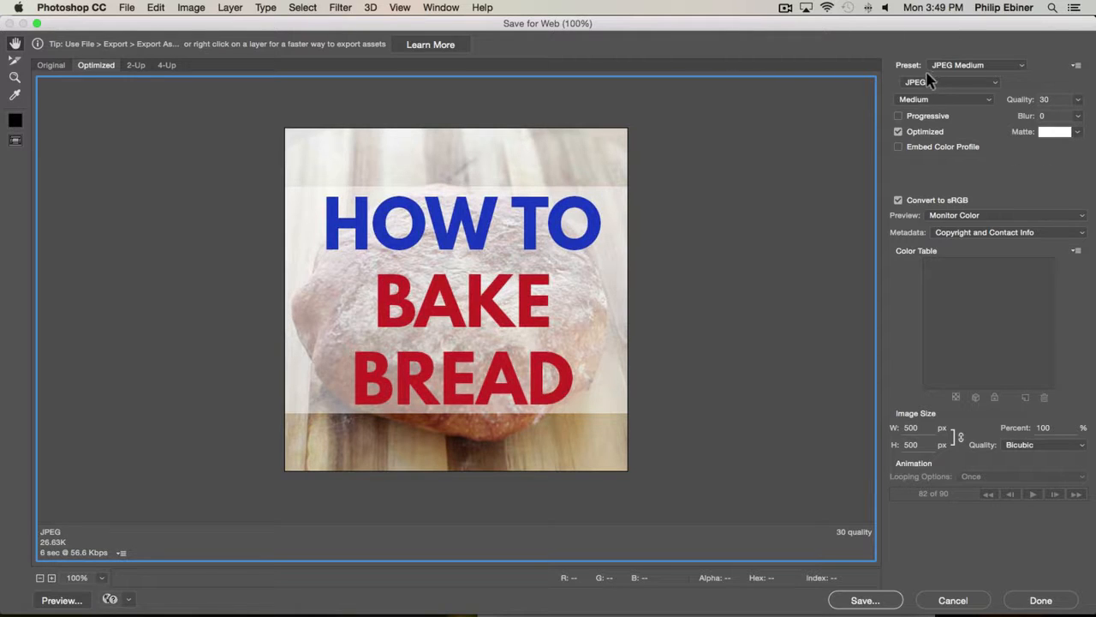
pyautogui.click(987, 69)
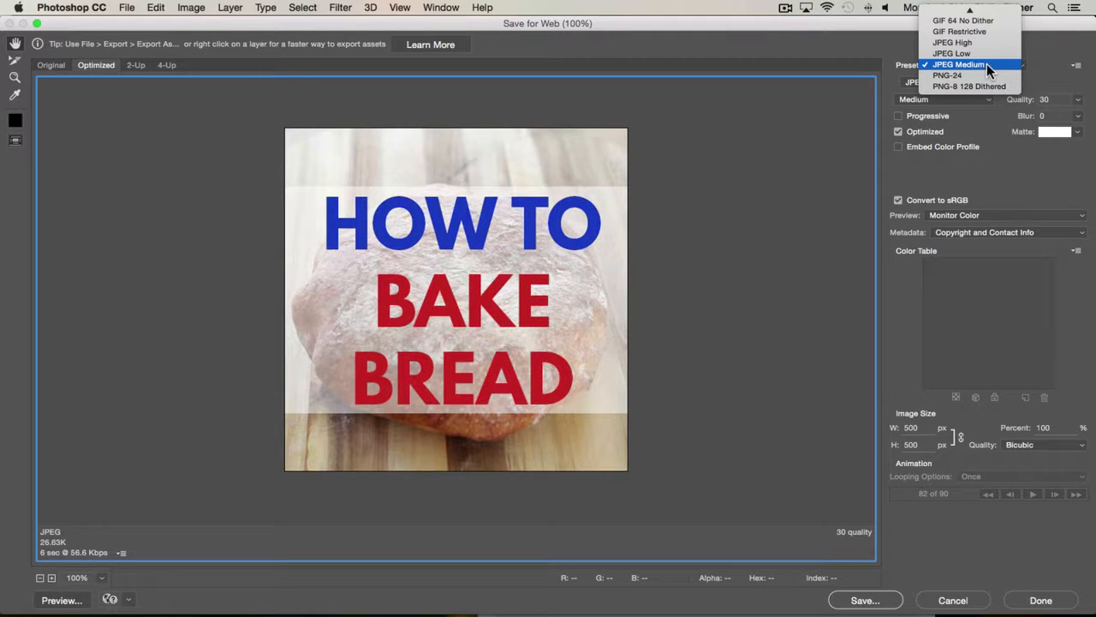
pyautogui.scroll(3, 987, 63)
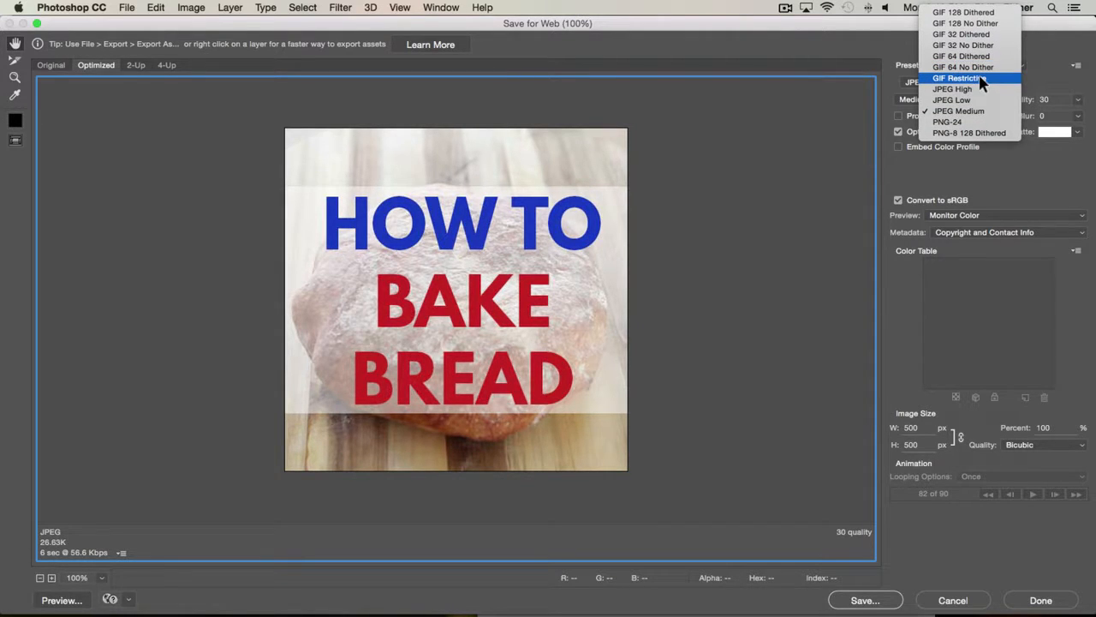
pyautogui.click(956, 38)
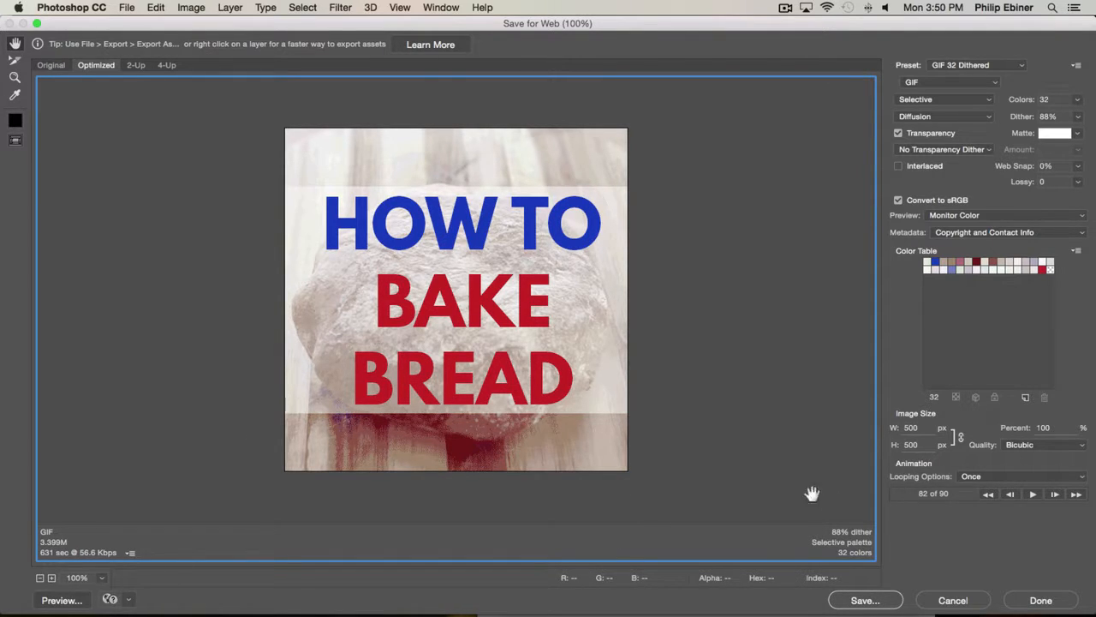
pyautogui.click(955, 600)
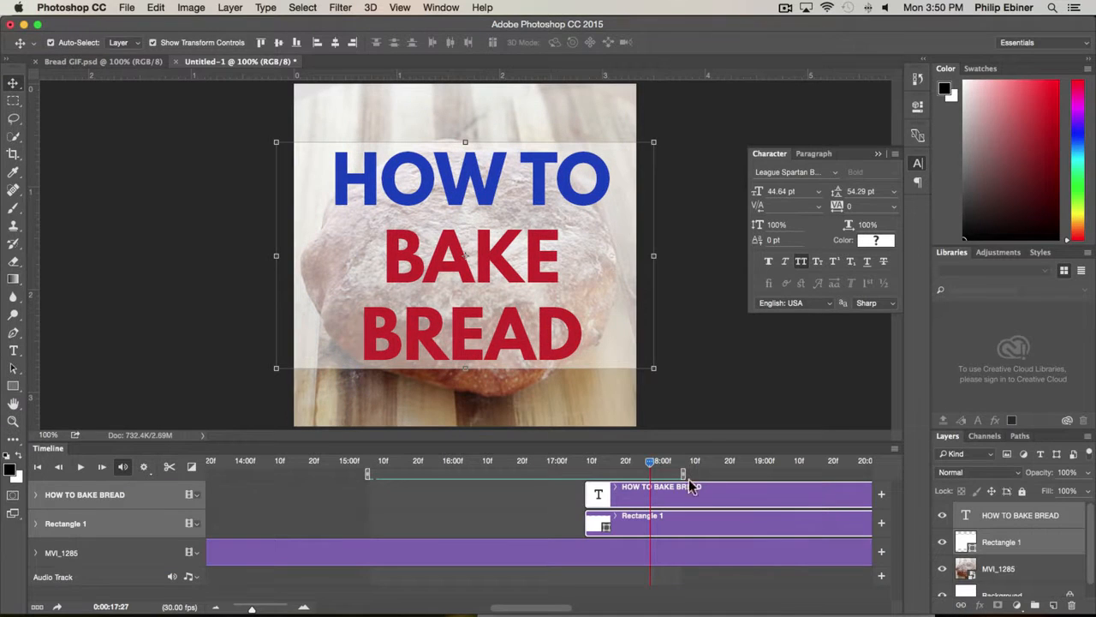
# Step: Move the timeline playhead back to 0:00:16:14 and open the Save for Web (Legacy) export
pyautogui.moveTo(658, 467); pyautogui.dragTo(502, 465)
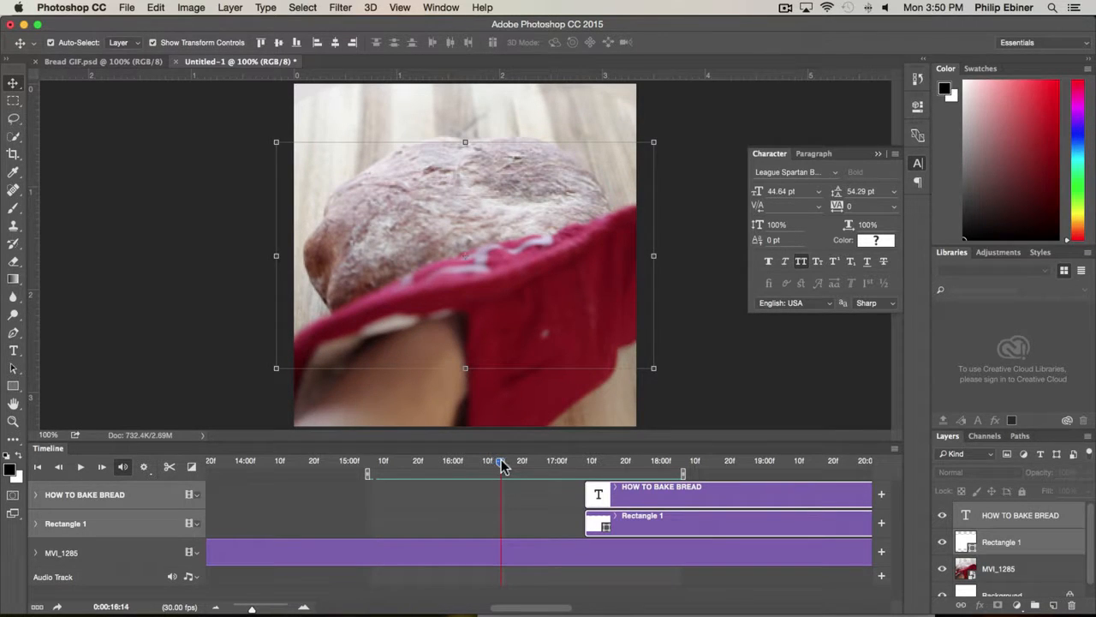
pyautogui.click(119, 6)
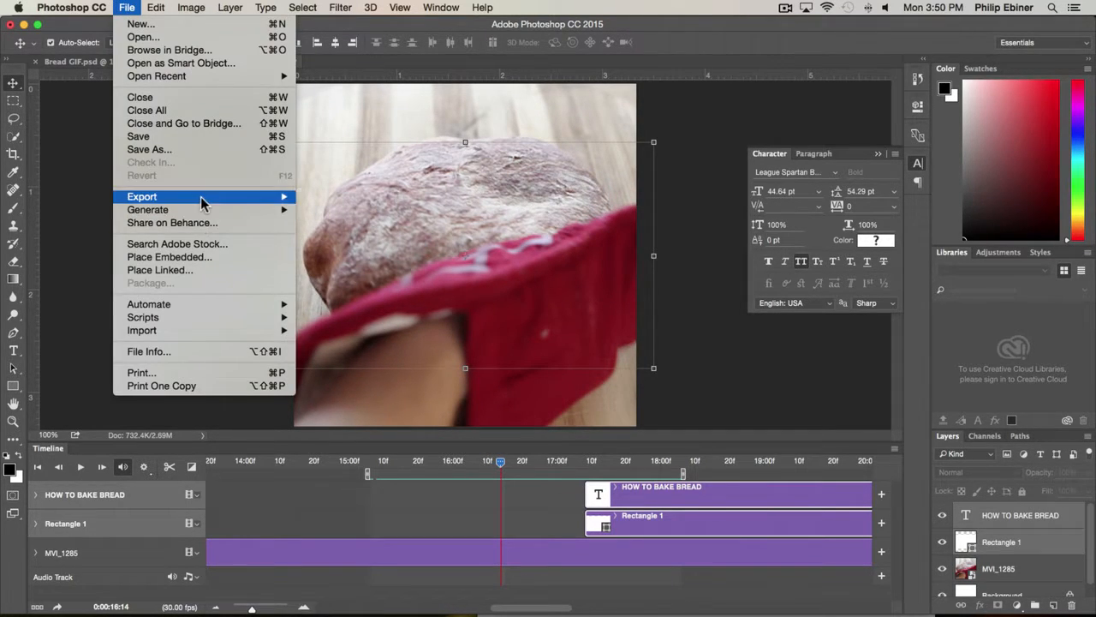
pyautogui.moveTo(200, 199)
pyautogui.click(377, 250)
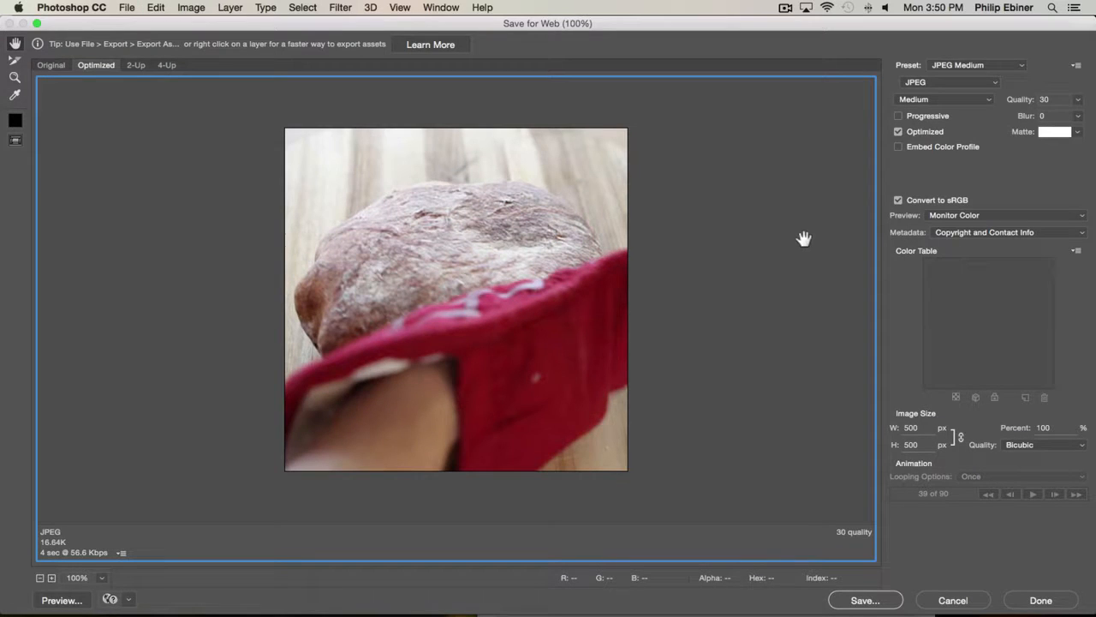
# Step: Compare the GIF 32 Dithered, GIF 128 Dithered and GIF 128 No Dither presets, going back to GIF 128 Dithered
pyautogui.click(949, 67)
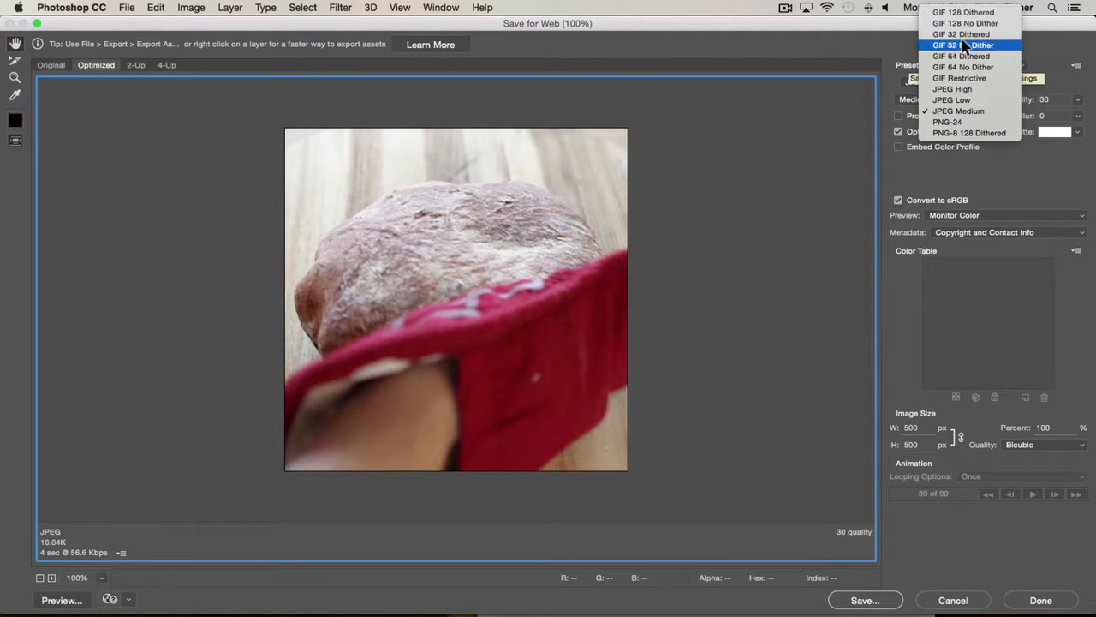
pyautogui.click(969, 36)
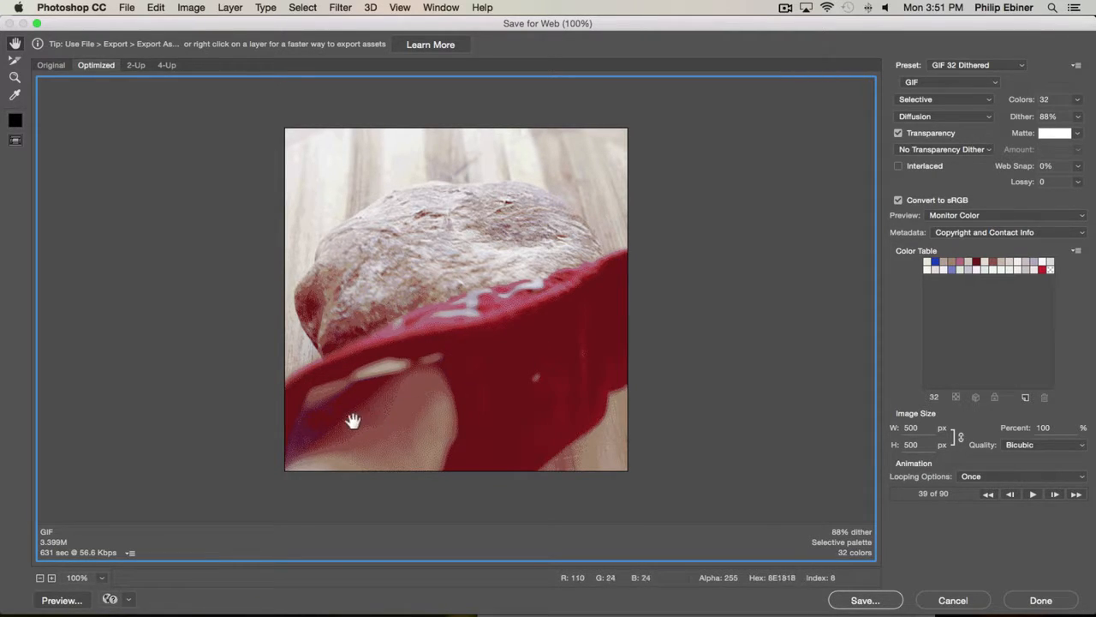
pyautogui.click(957, 64)
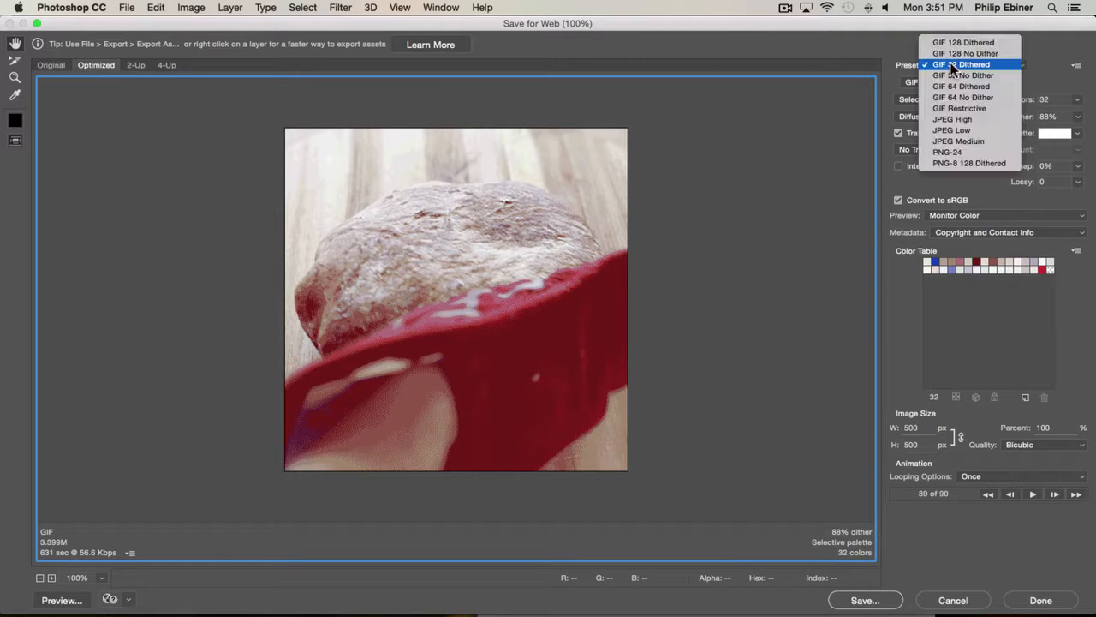
pyautogui.click(963, 42)
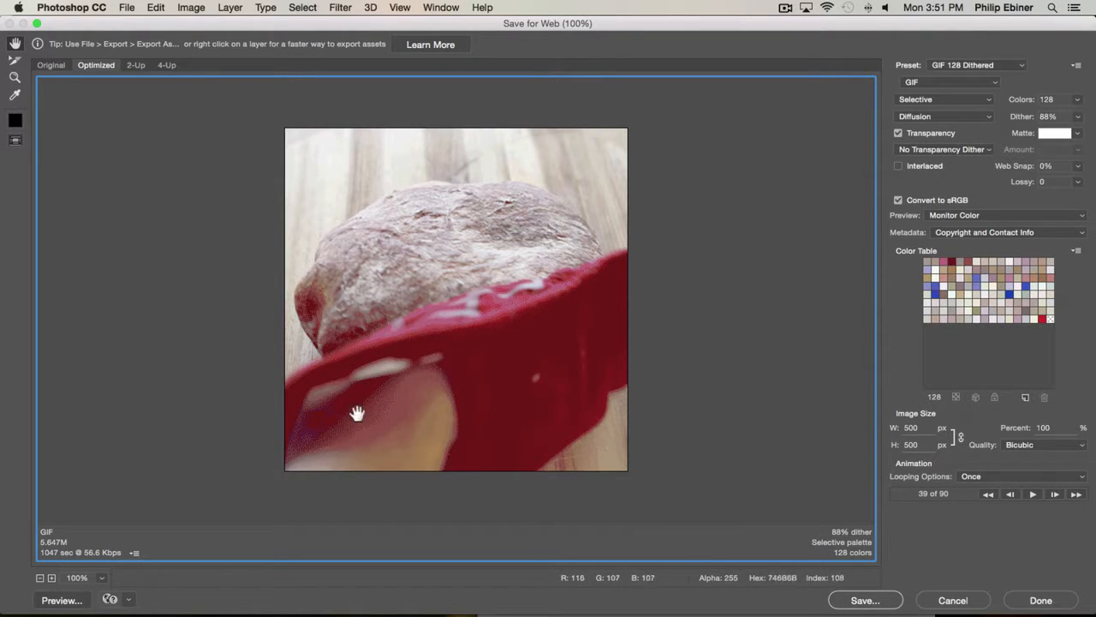
pyautogui.click(965, 66)
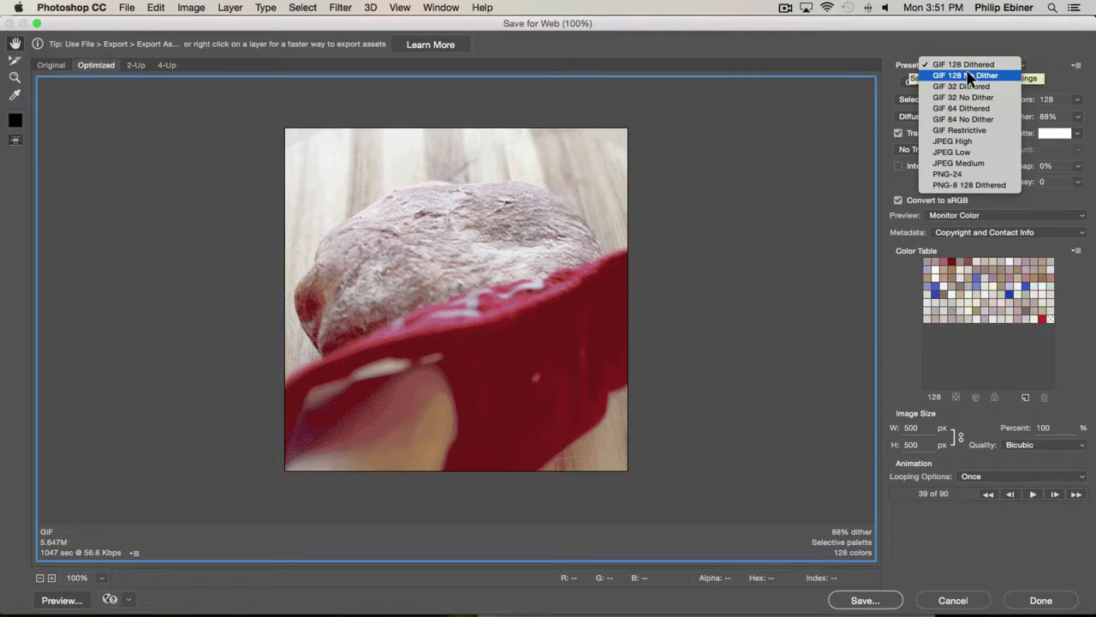
pyautogui.click(970, 76)
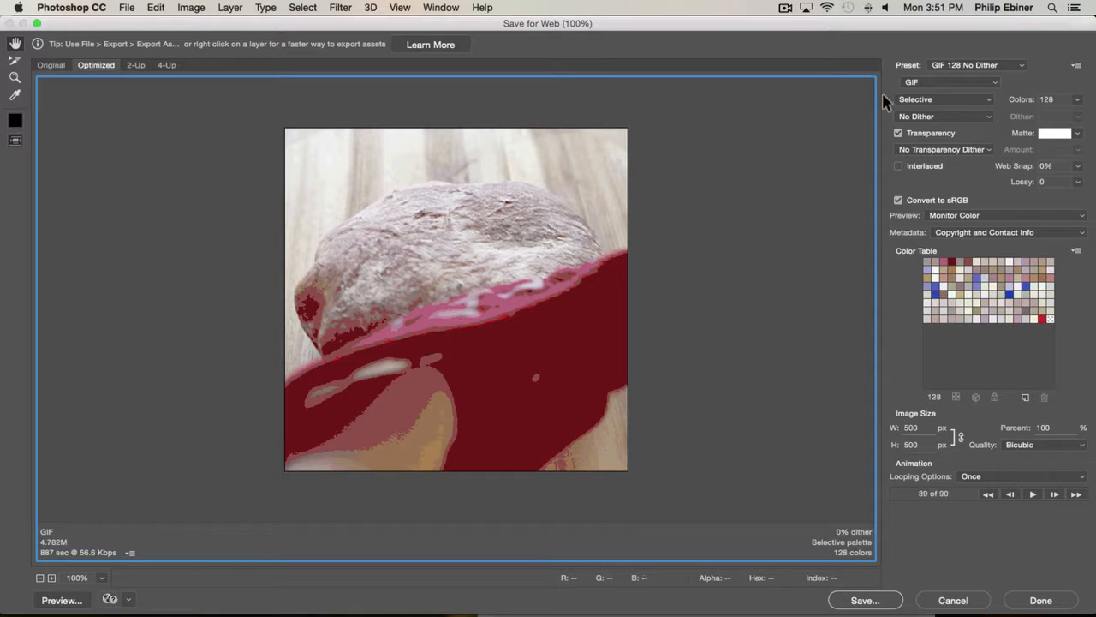
pyautogui.click(972, 67)
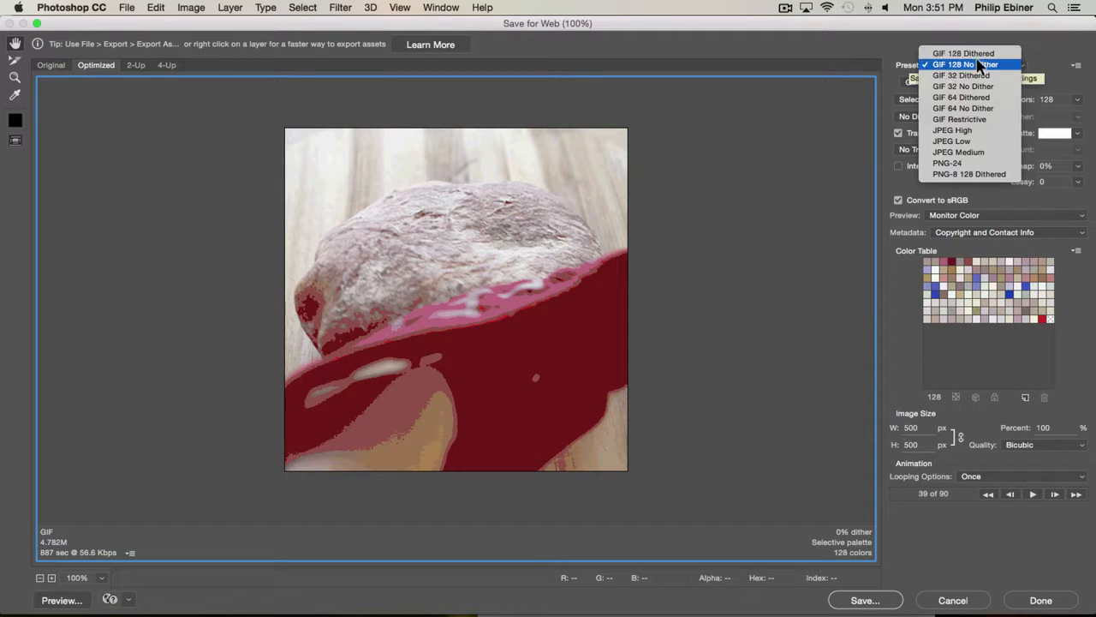
pyautogui.click(983, 54)
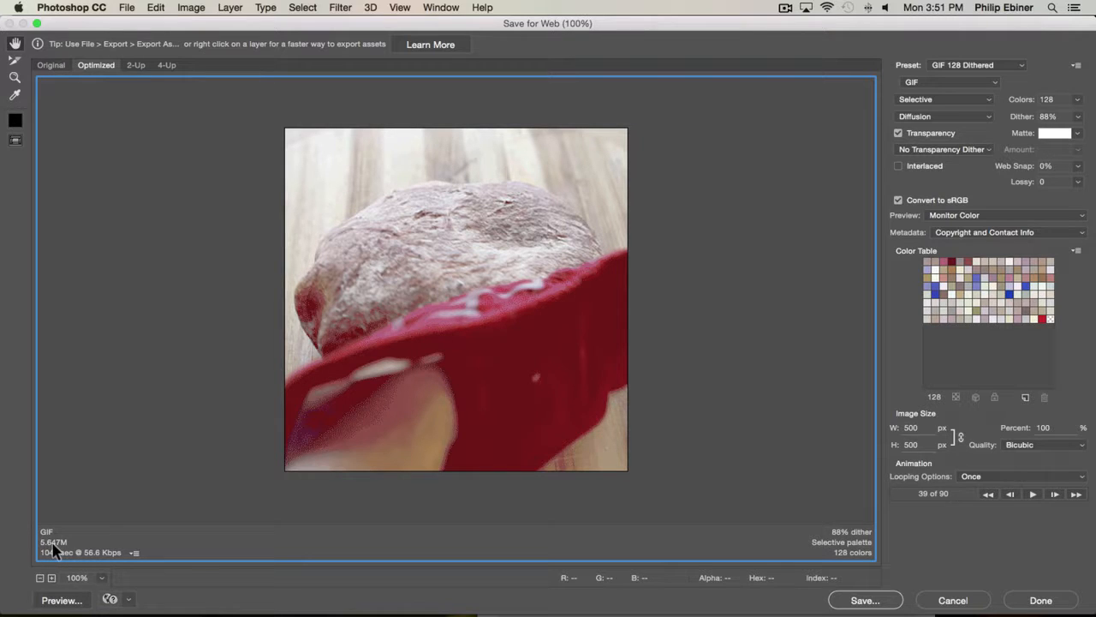
# Step: Apply the GIF 64 Dithered preset and set the export image size to 400 by 400 px
pyautogui.click(966, 64)
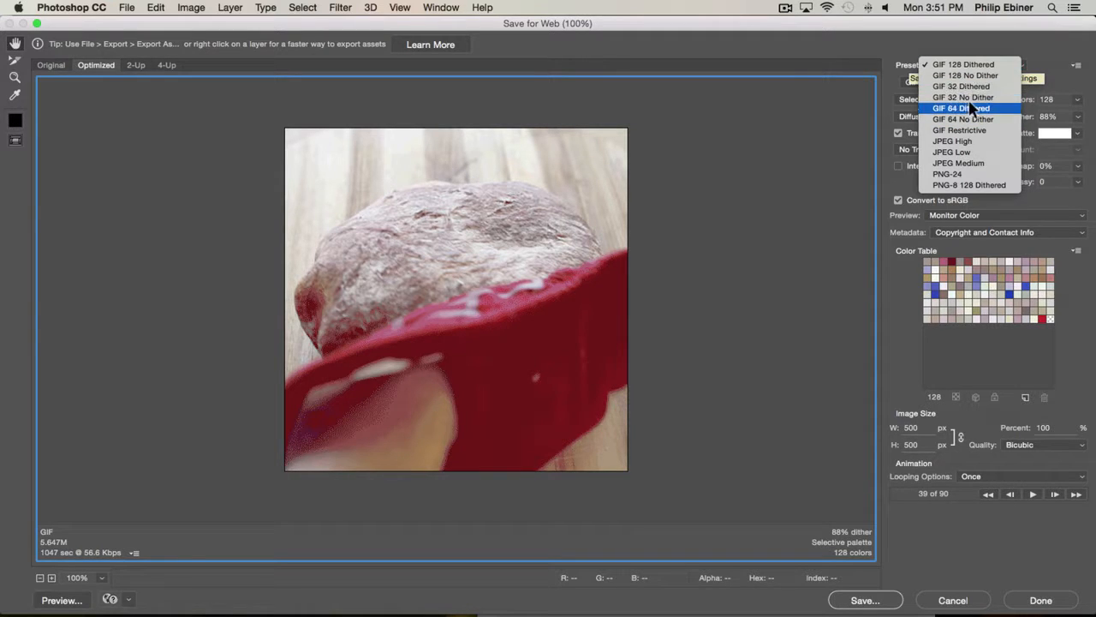
pyautogui.click(968, 108)
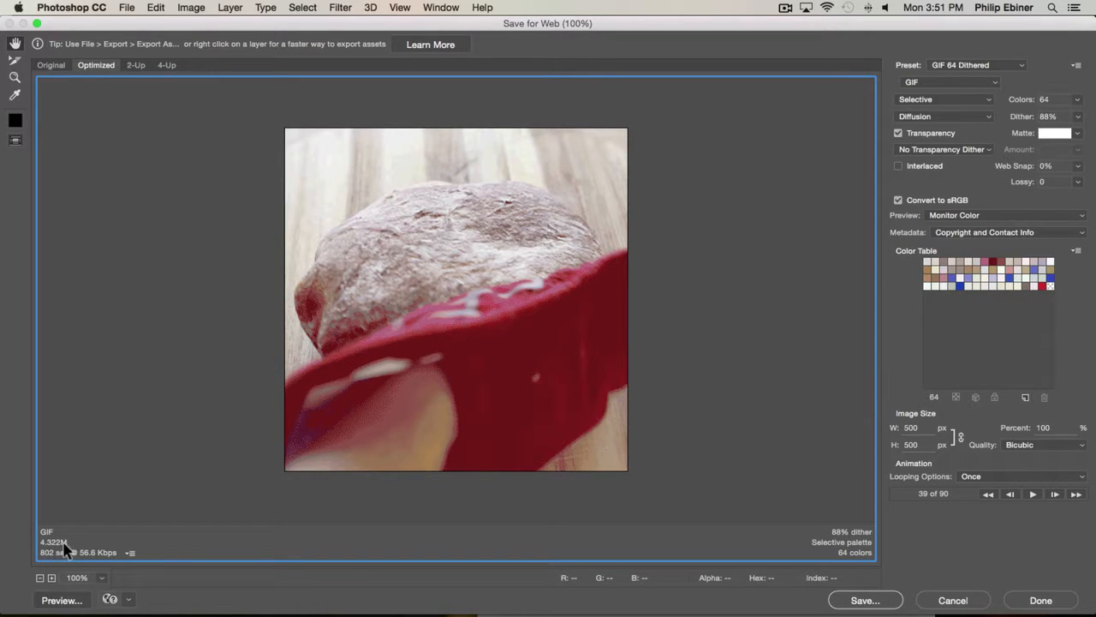
pyautogui.doubleClick(915, 430)
pyautogui.moveTo(916, 428); pyautogui.dragTo(880, 433)
pyautogui.write('4')
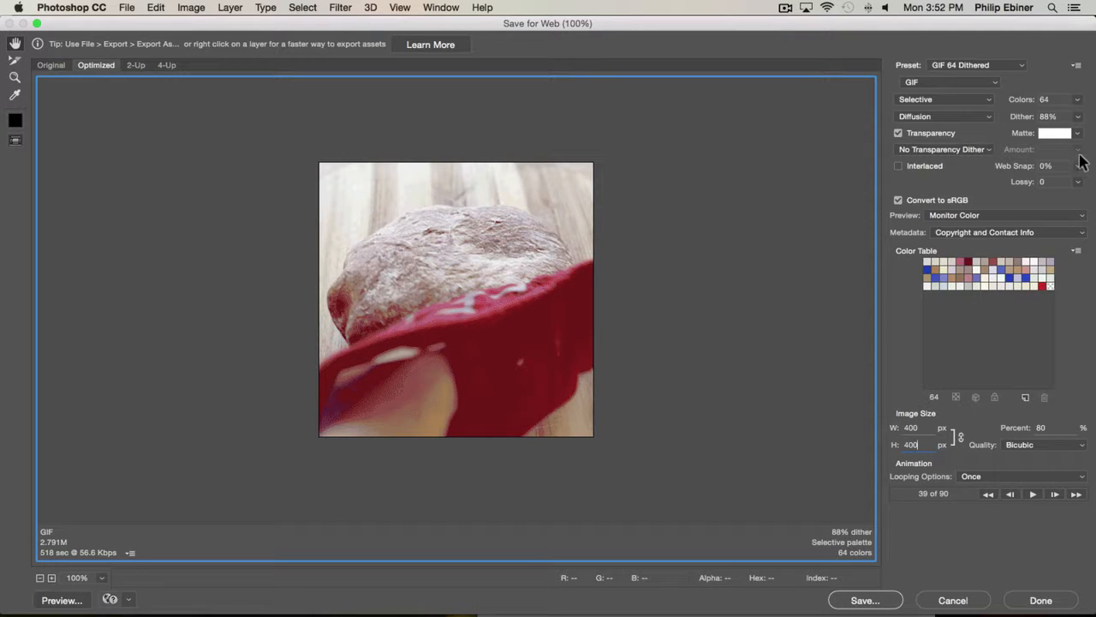
pyautogui.click(1078, 99)
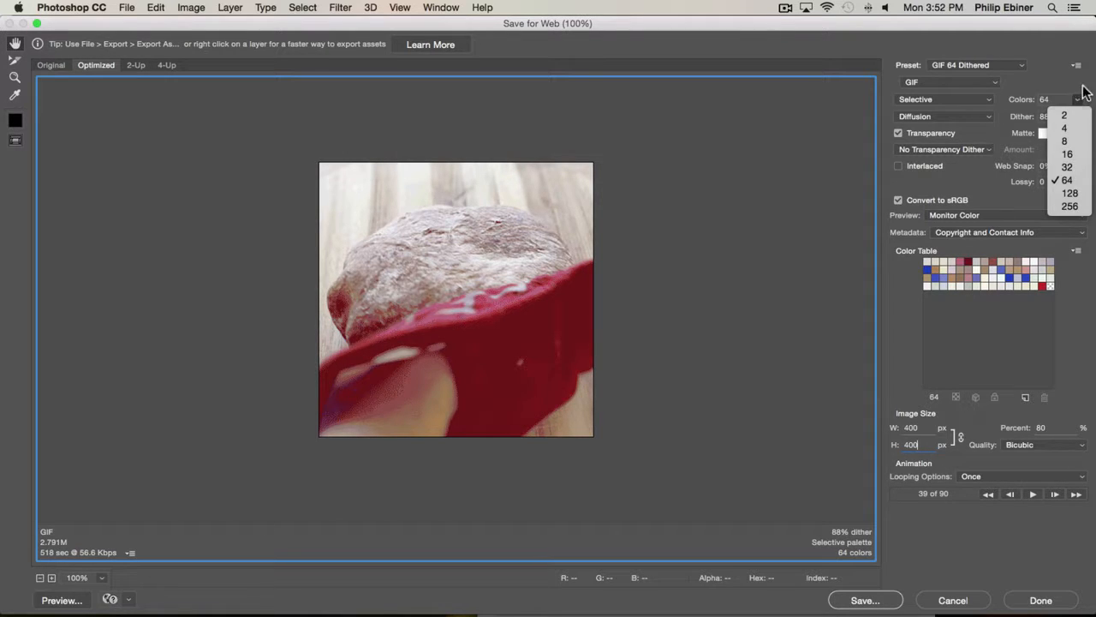
pyautogui.click(1078, 94)
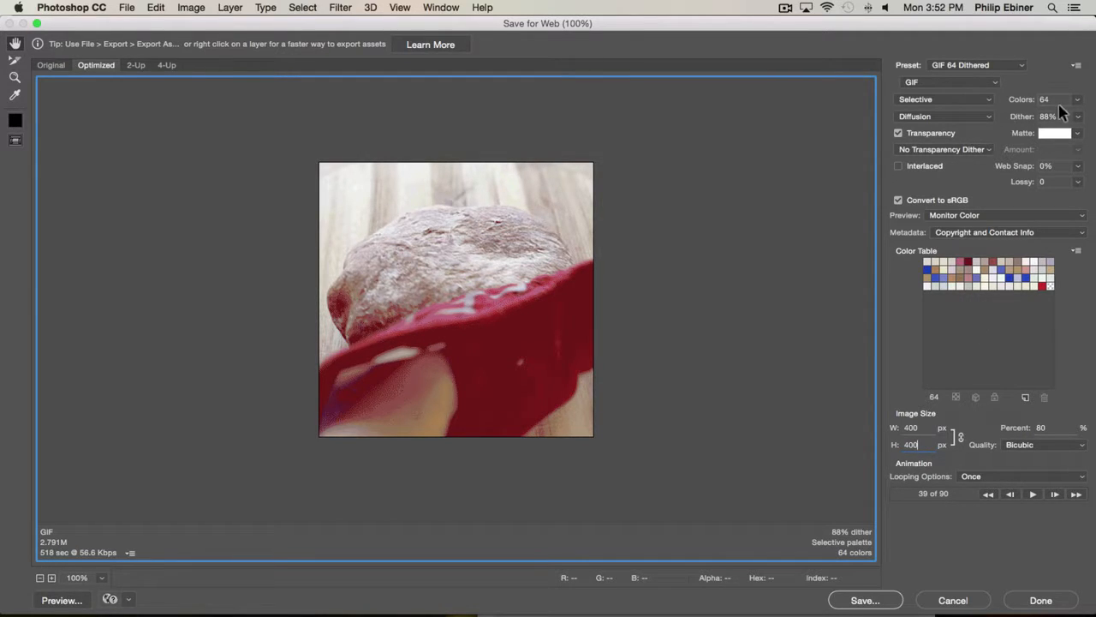
# Step: Set the animation's looping option to Forever, and play and stop the animation in the export preview
pyautogui.click(979, 479)
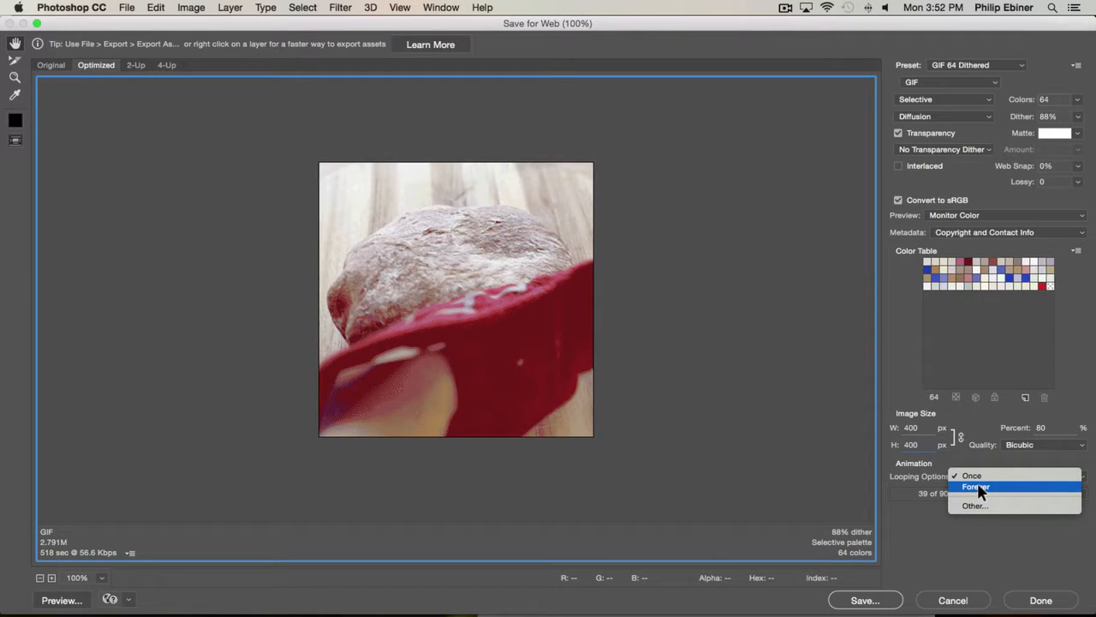
pyautogui.click(919, 485)
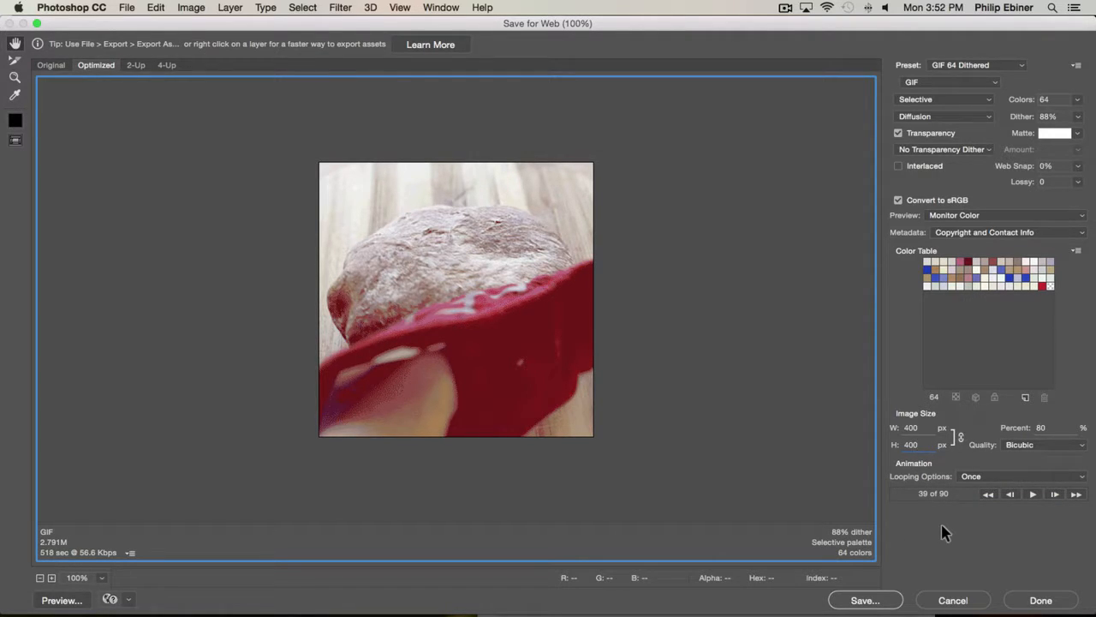
pyautogui.click(1012, 476)
pyautogui.click(1004, 487)
pyautogui.click(1034, 495)
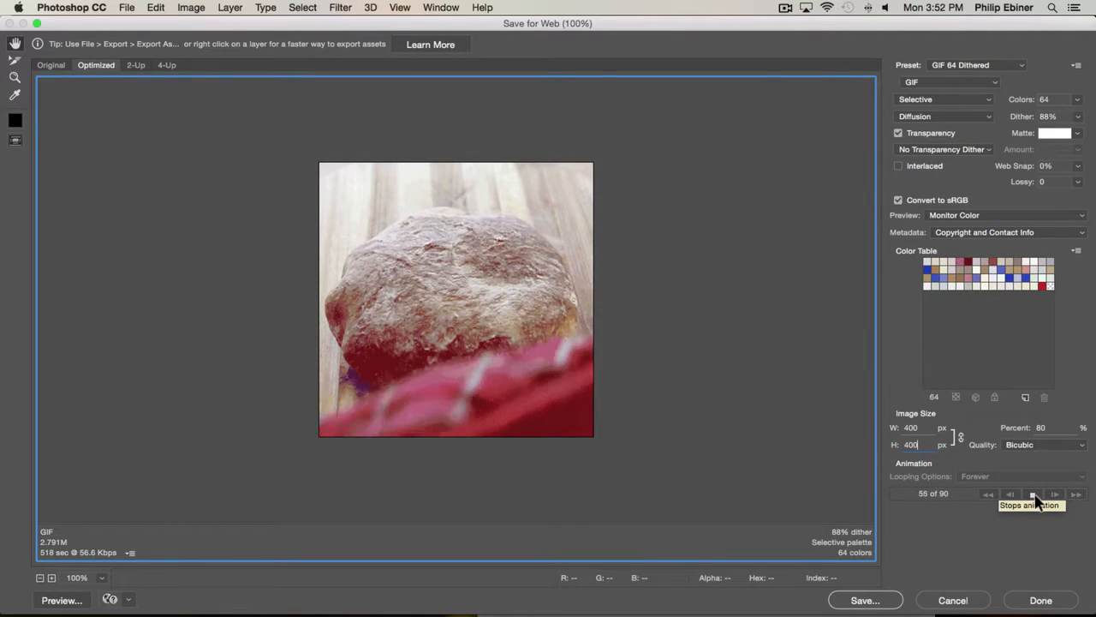
pyautogui.click(1035, 499)
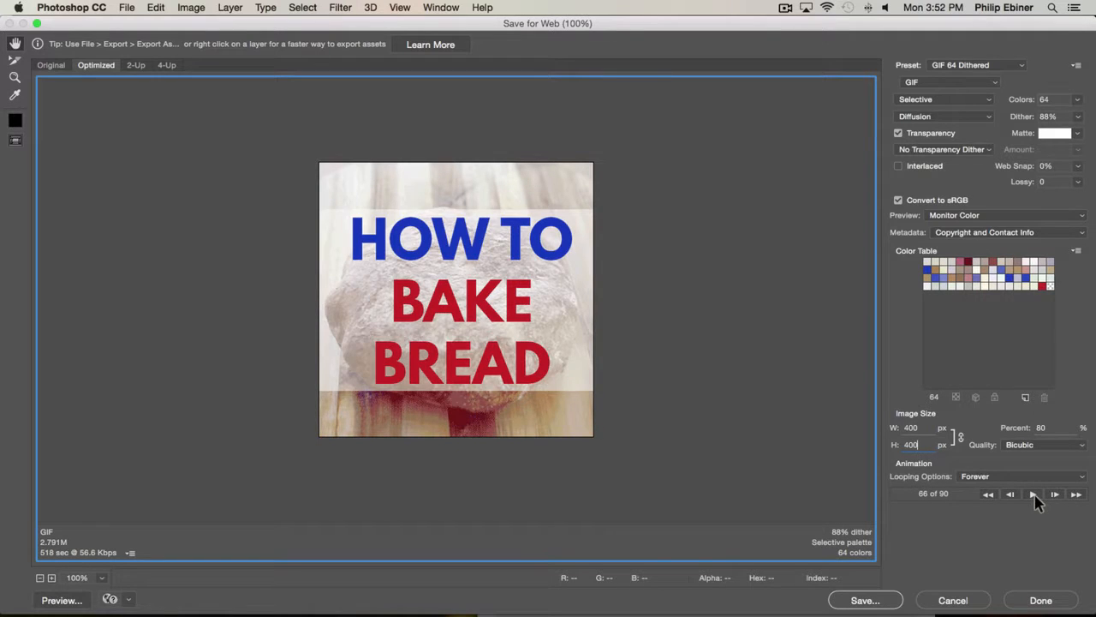
# Step: Preview the optimized GIF in the web browser and close the preview window
pyautogui.click(60, 601)
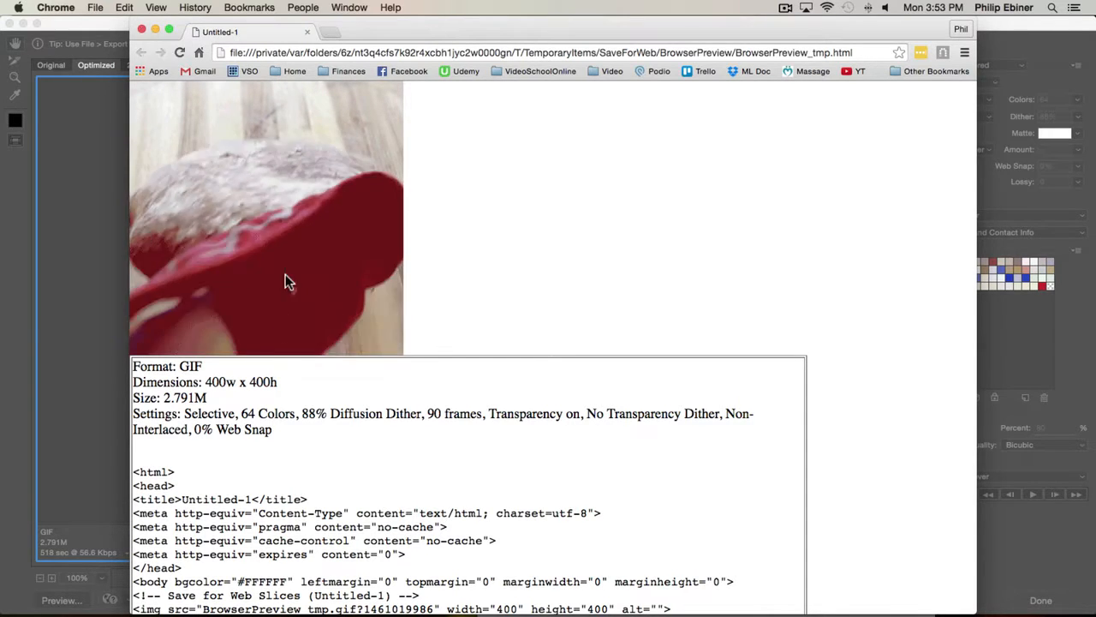
pyautogui.click(142, 30)
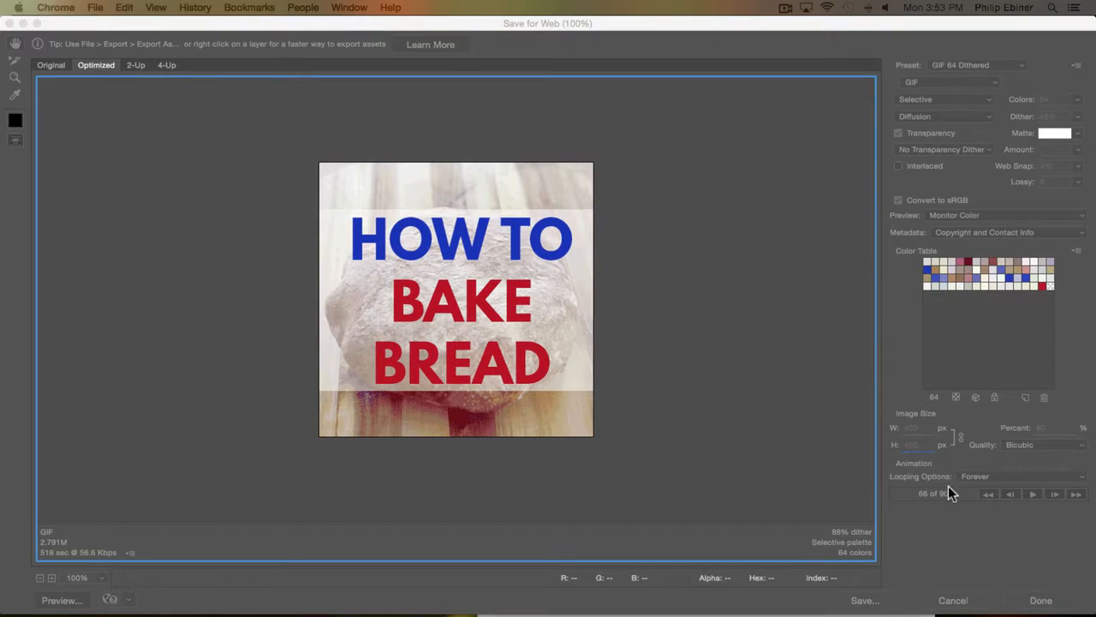
pyautogui.click(935, 568)
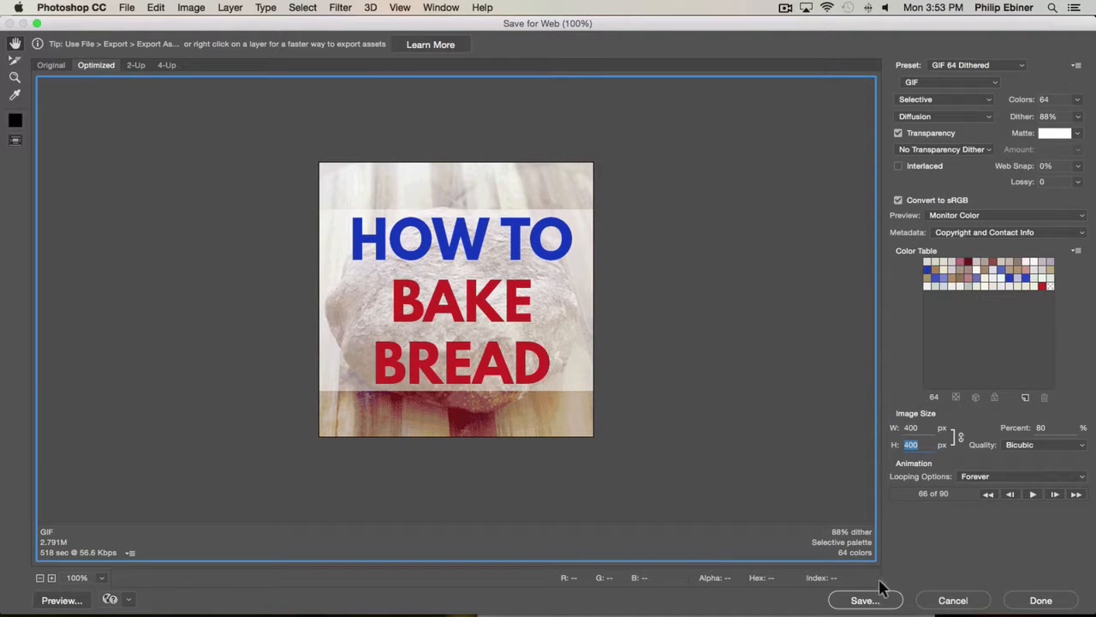
# Step: Save the optimized GIF to the Desktop as Bread.gif
pyautogui.click(865, 599)
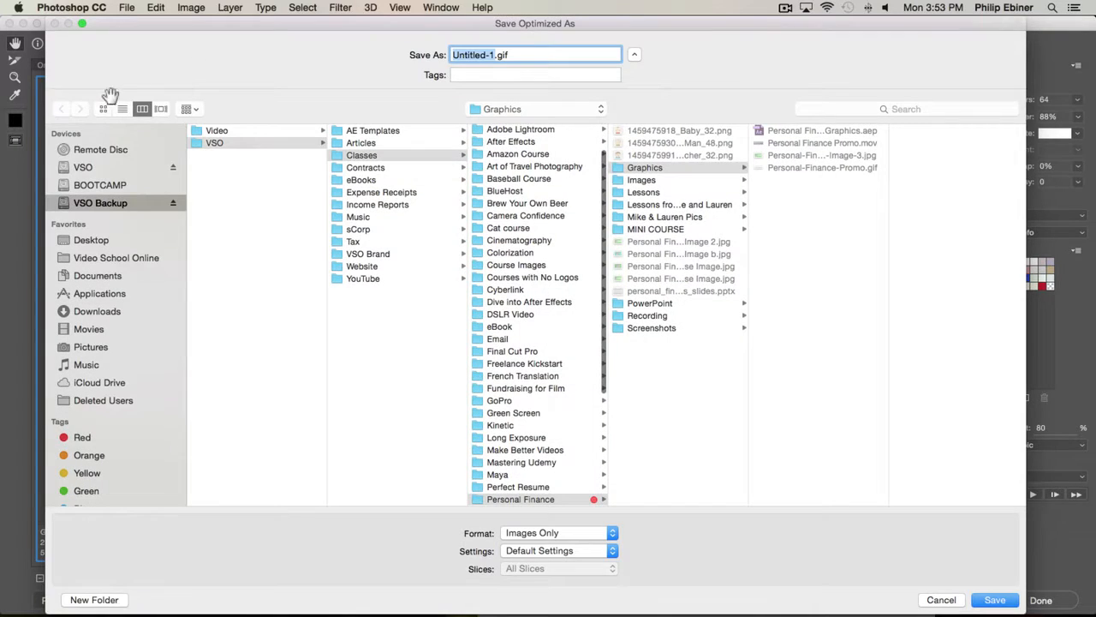
pyautogui.click(86, 239)
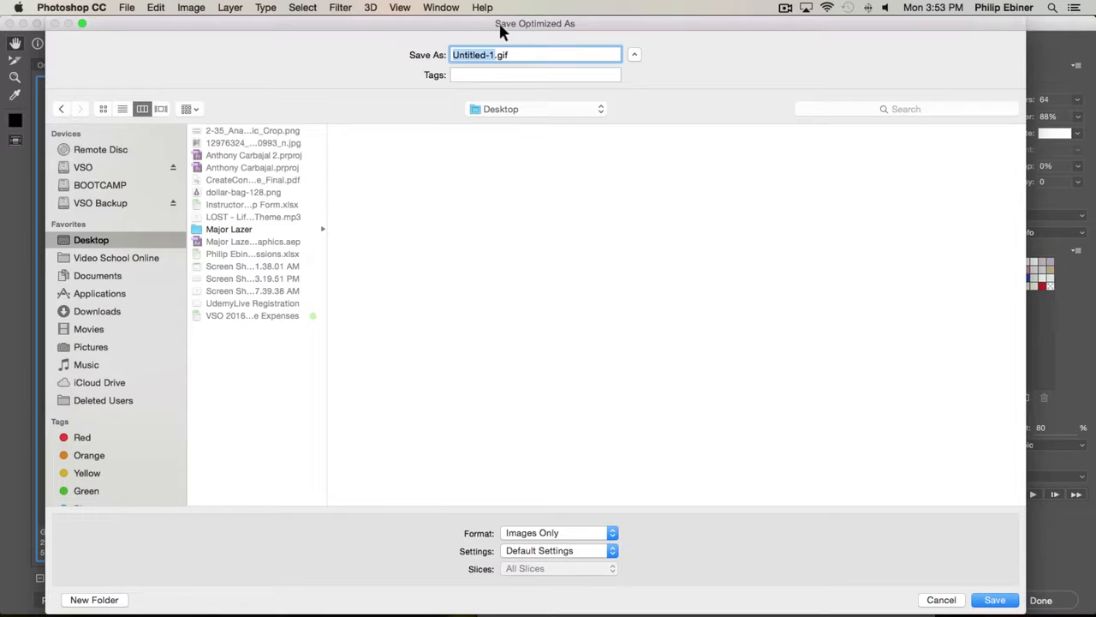
pyautogui.write('Bread')
pyautogui.click(994, 601)
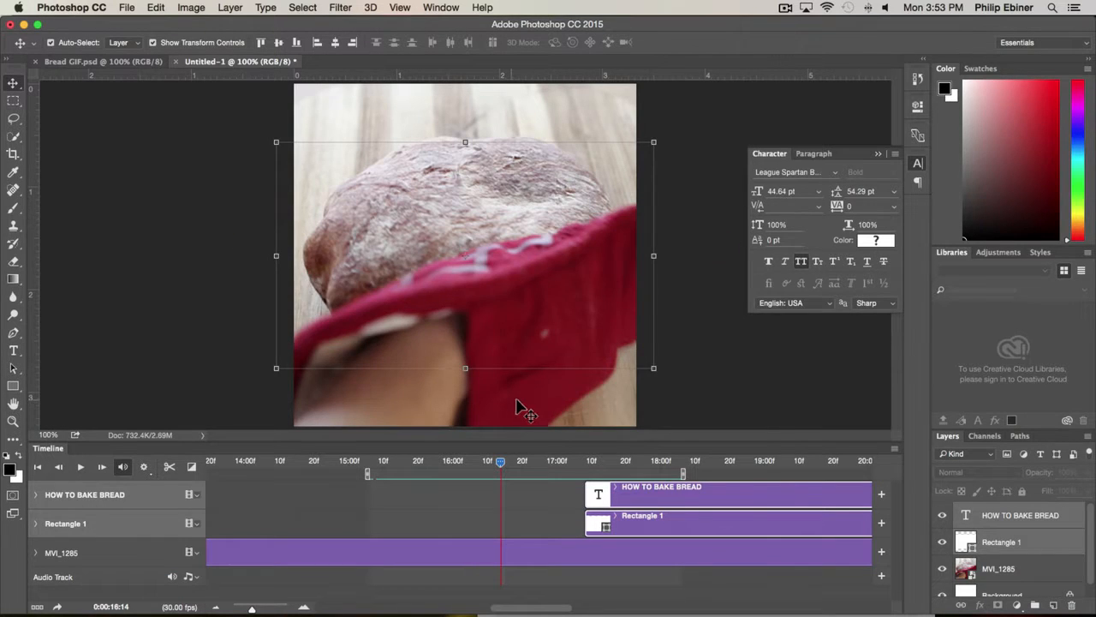
# Step: Switch to Finder, play Bread.gif from the Desktop in Quick Look, and return to the Photoshop document
pyautogui.press('super+Tab')
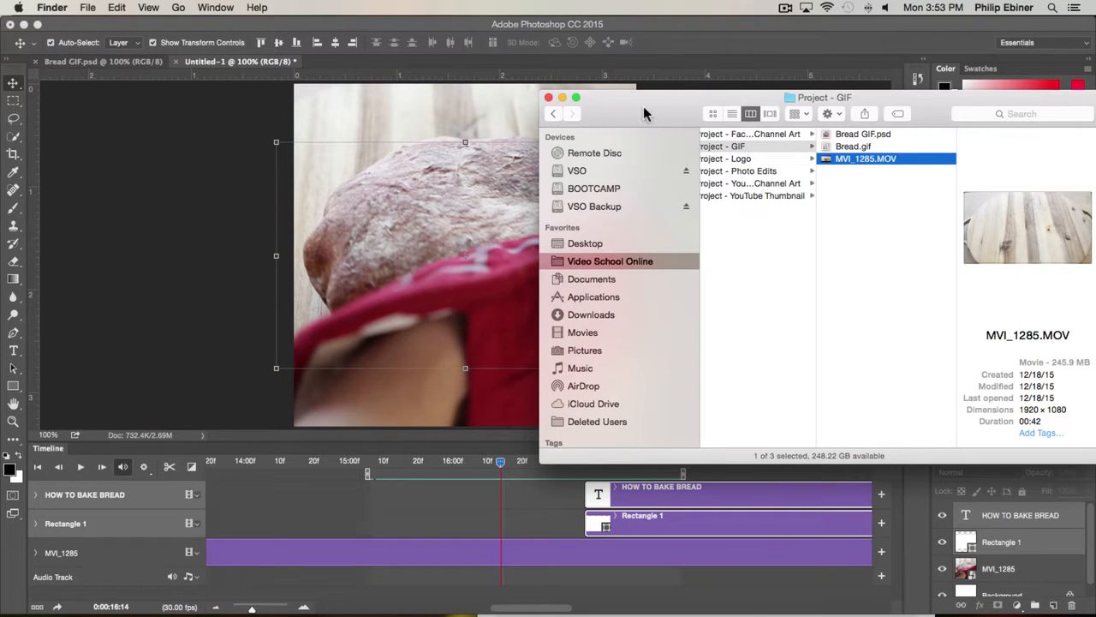
pyautogui.moveTo(643, 107); pyautogui.dragTo(597, 106)
pyautogui.click(550, 244)
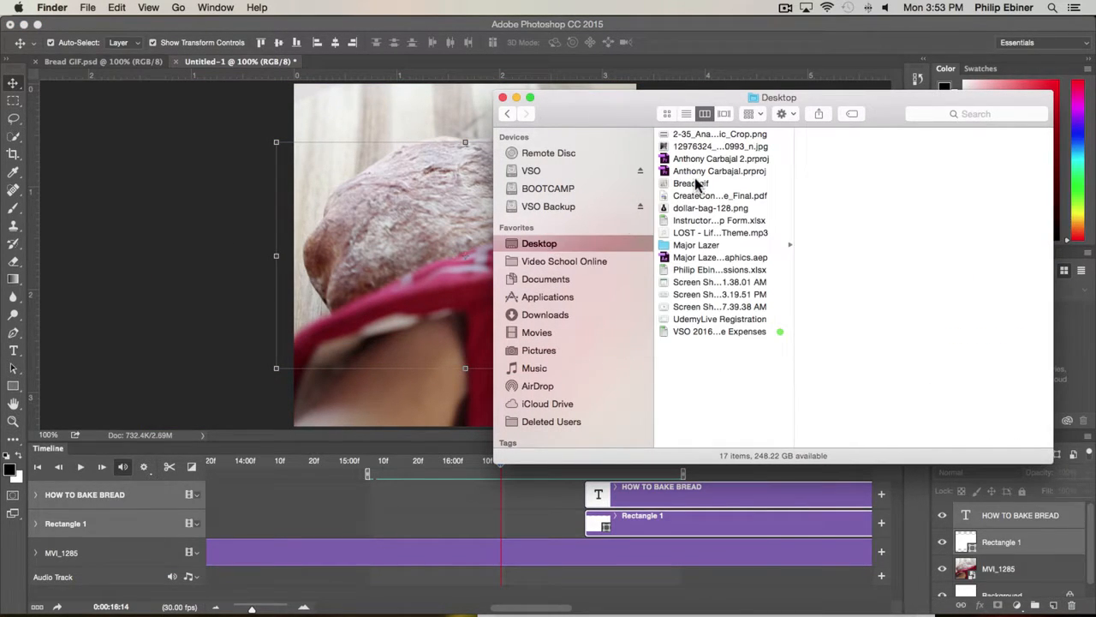
pyautogui.click(691, 184)
pyautogui.press('space')
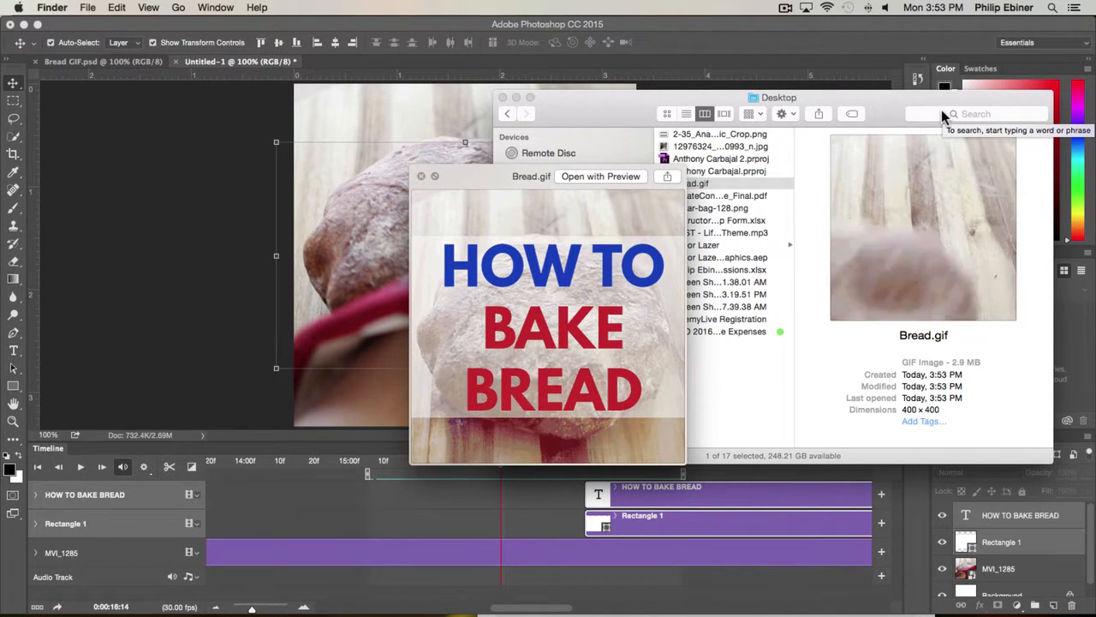
pyautogui.press('space')
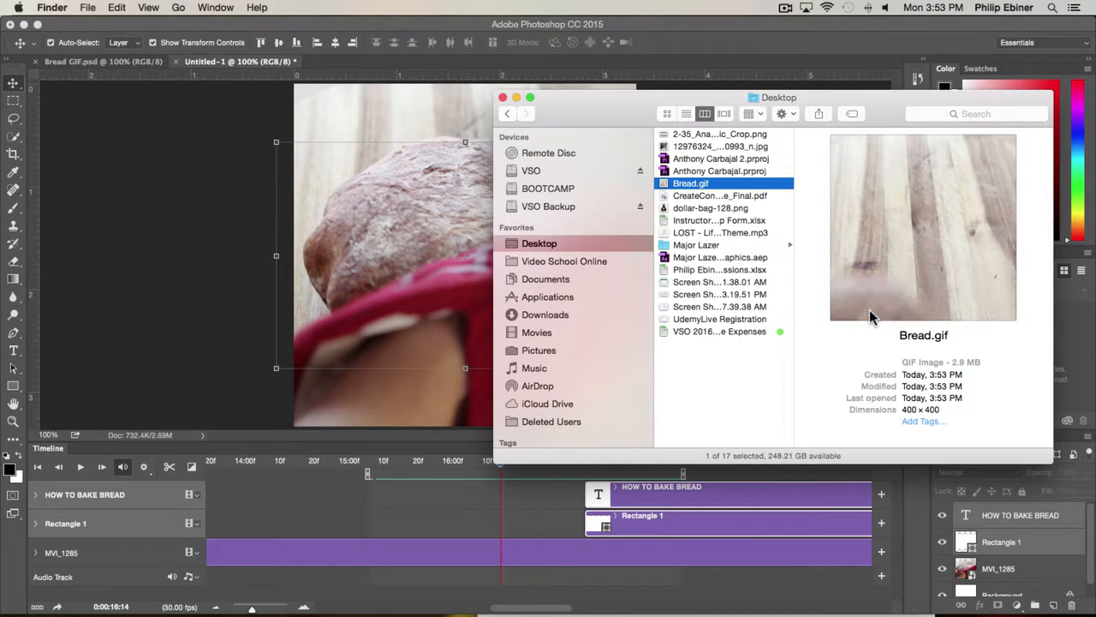
pyautogui.click(692, 506)
pyautogui.click(692, 505)
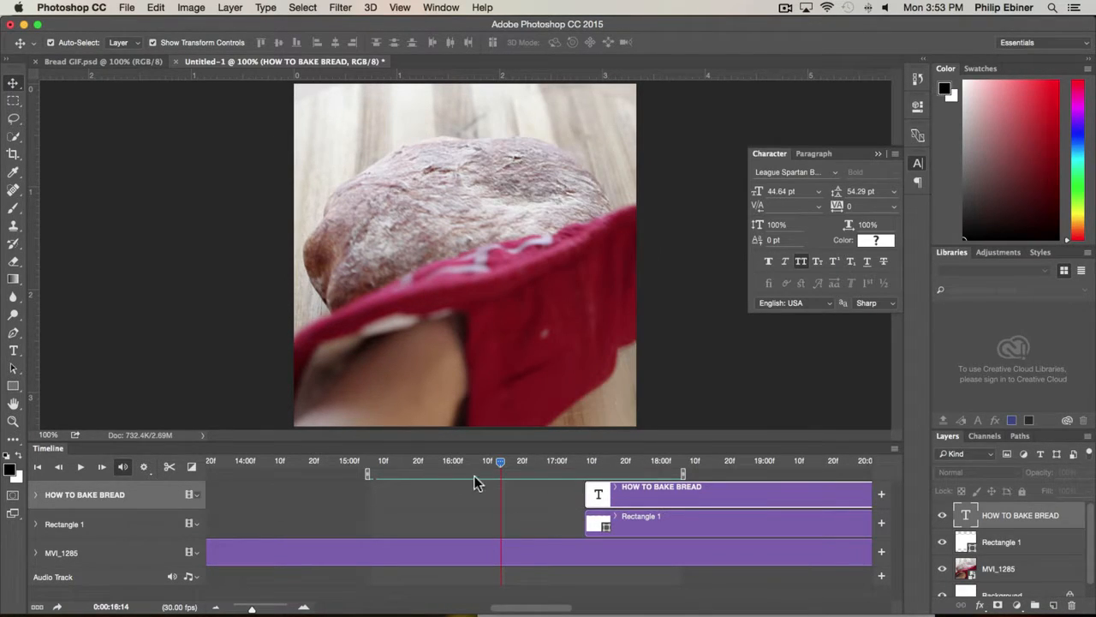